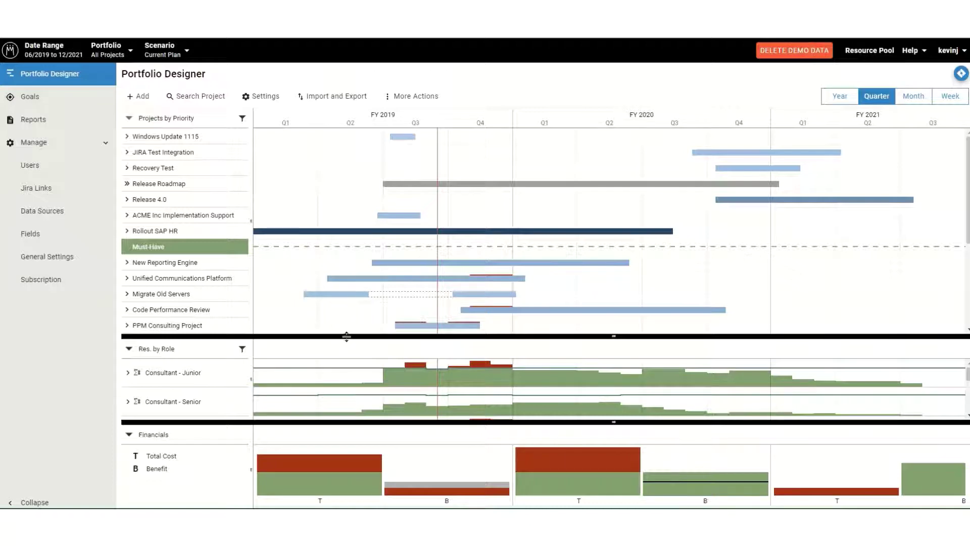
# Collapse the Financials and Res. by Role sections to enlarge the project list, and show the timeline by month
pyautogui.moveTo(351, 335); pyautogui.dragTo(350, 251)
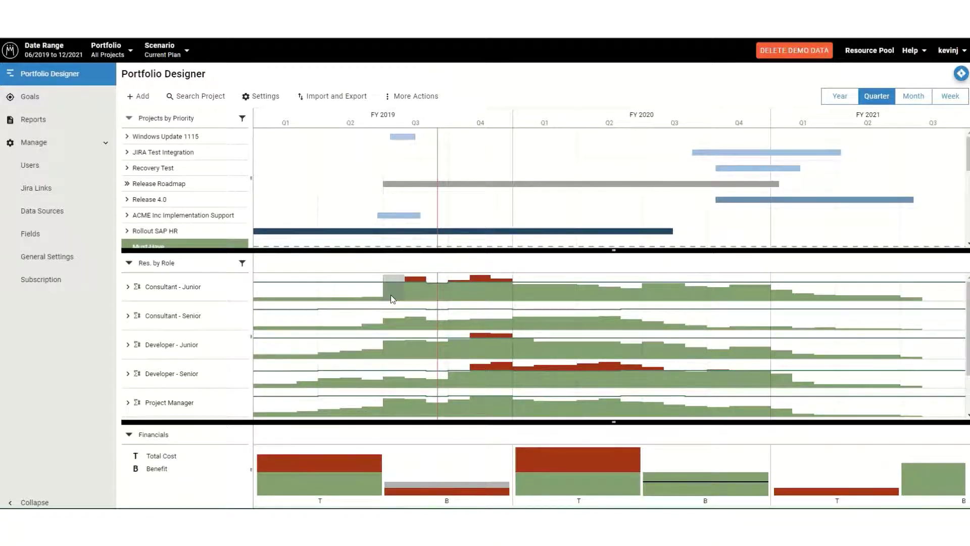
pyautogui.moveTo(402, 293)
pyautogui.moveTo(321, 422); pyautogui.dragTo(331, 498)
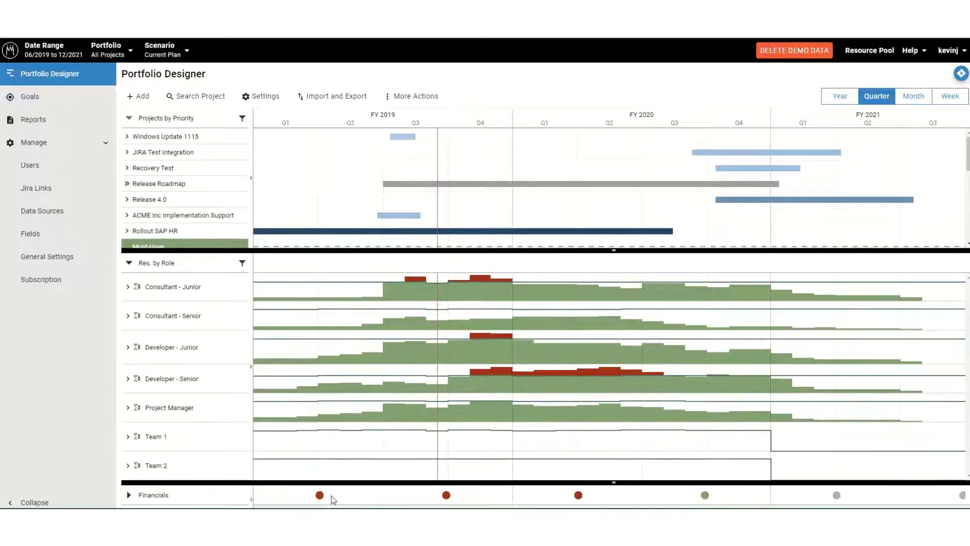
pyautogui.moveTo(316, 251); pyautogui.dragTo(326, 491)
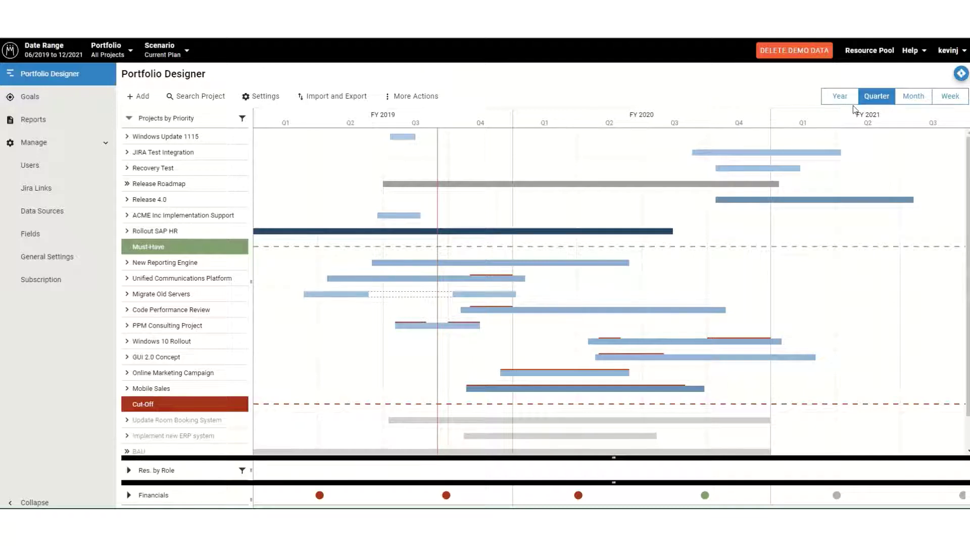
pyautogui.click(911, 101)
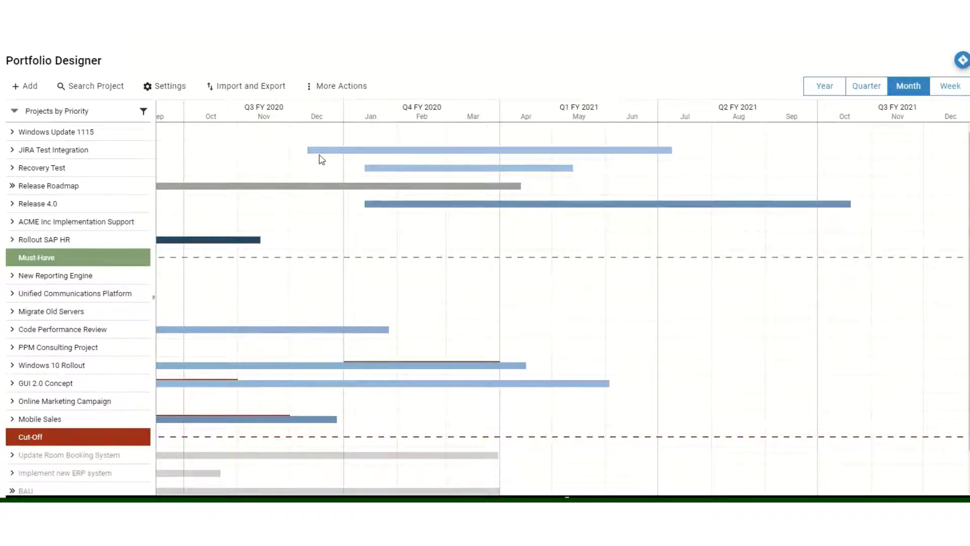
# Review the JIRA Test Integration project's summary and its editable general properties, leaving them as they are
pyautogui.moveTo(376, 205)
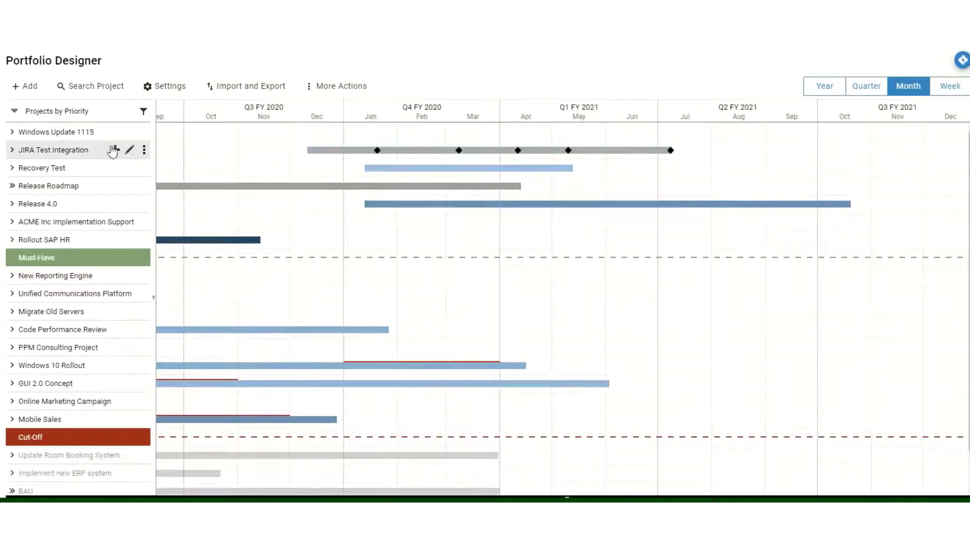
pyautogui.moveTo(104, 155)
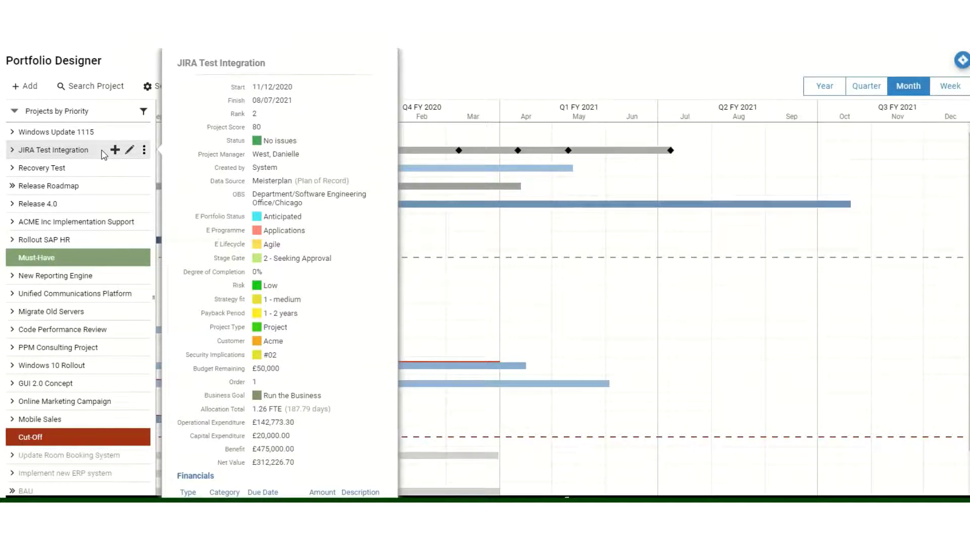
pyautogui.click(130, 150)
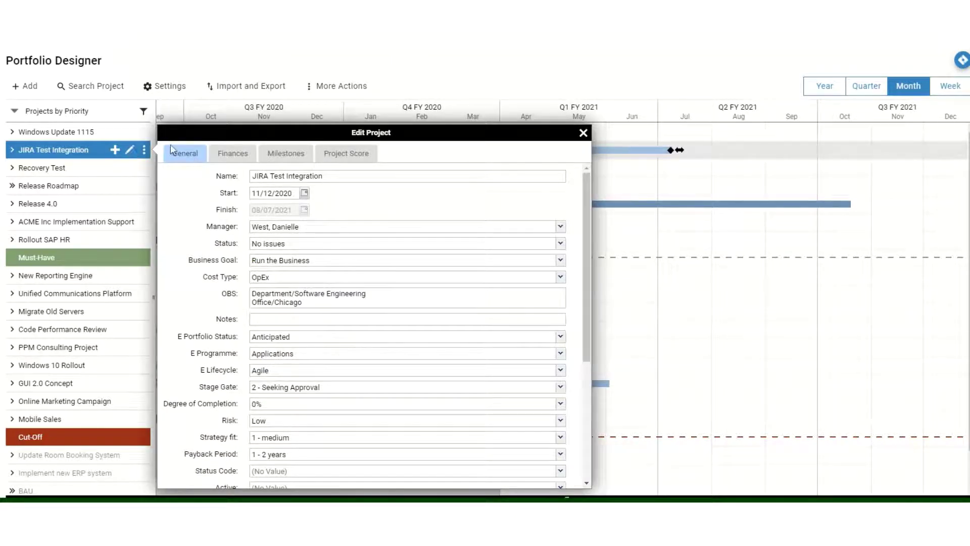
pyautogui.click(583, 133)
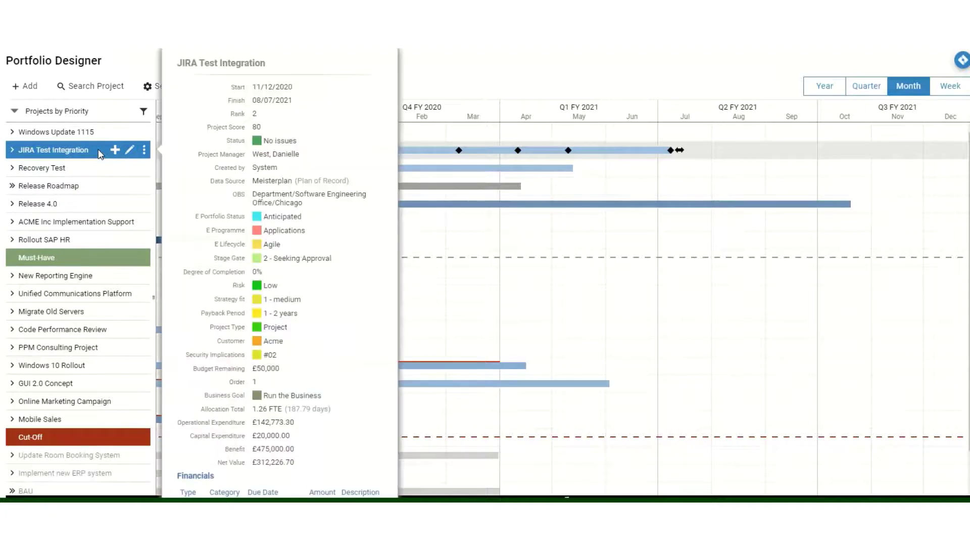
# Move the JIRA Test Integration project down the priority list, directly below Code Performance Review
pyautogui.moveTo(98, 153); pyautogui.dragTo(122, 324)
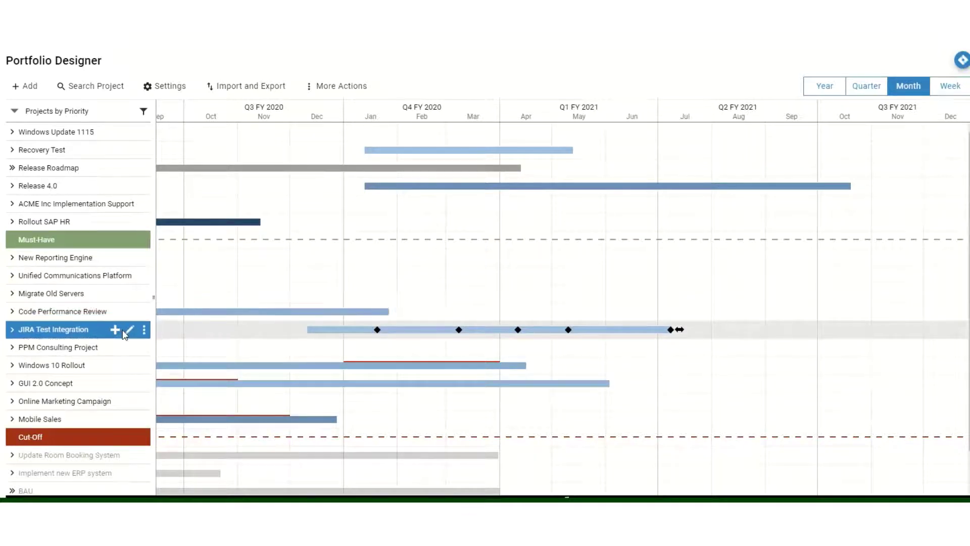
pyautogui.click(129, 330)
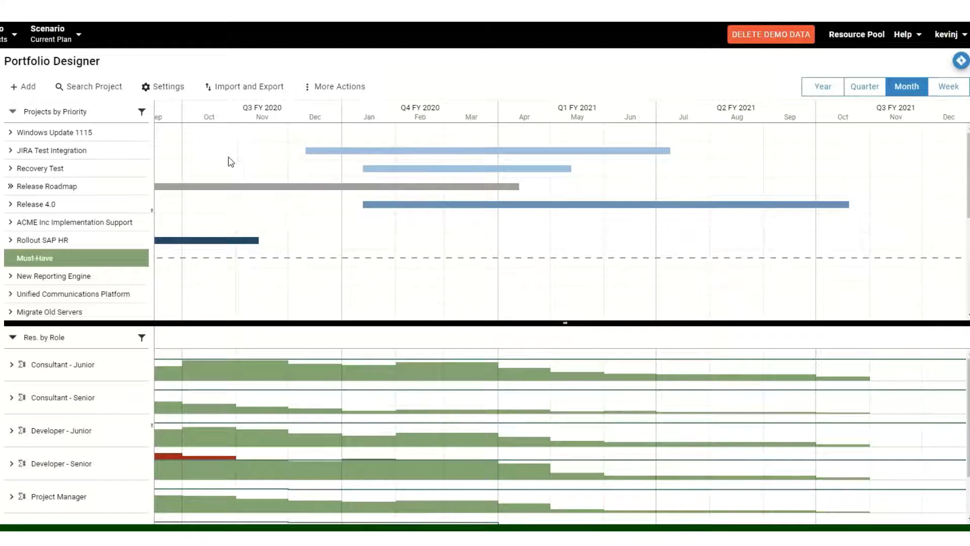
# Open the Resource Pool and review the first listed resource's general information and details, including OBS and skills
pyautogui.click(872, 37)
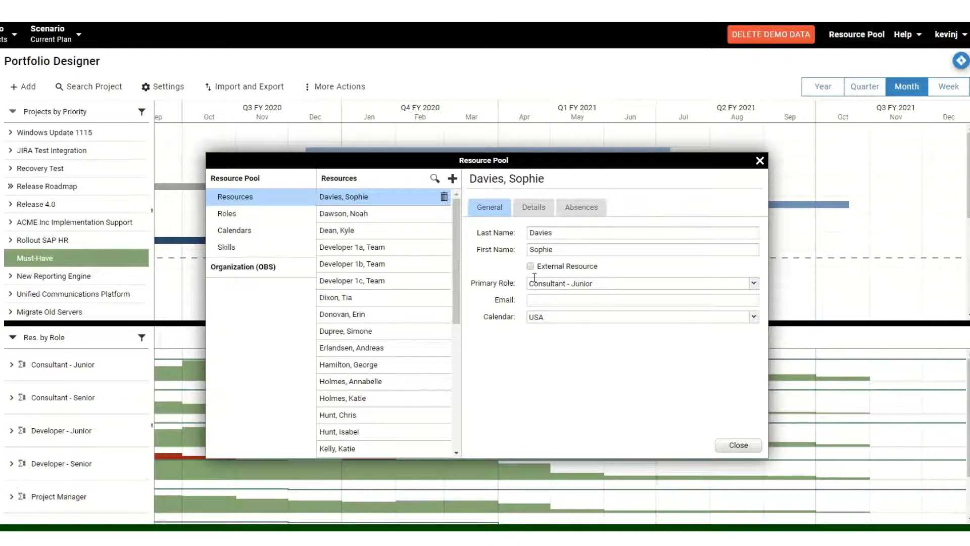
pyautogui.click(532, 209)
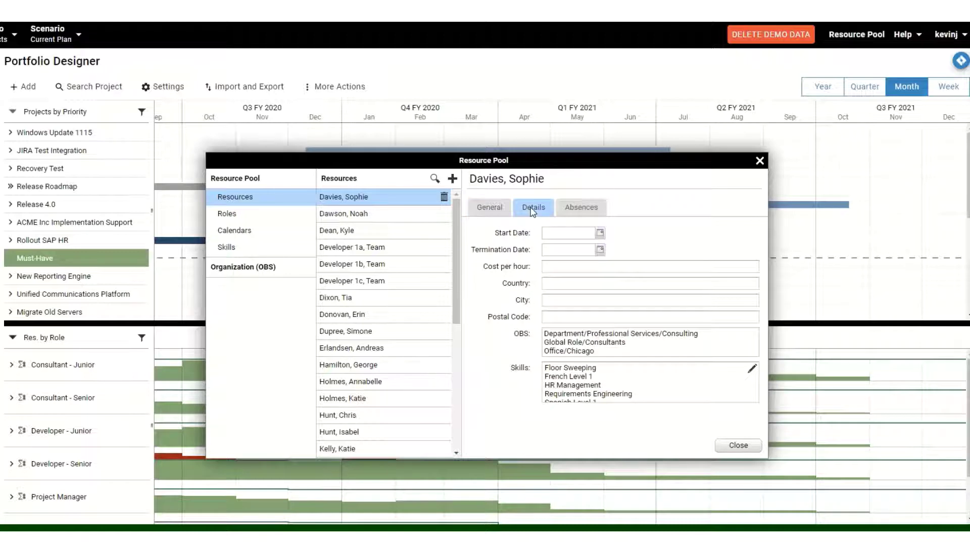
pyautogui.click(491, 205)
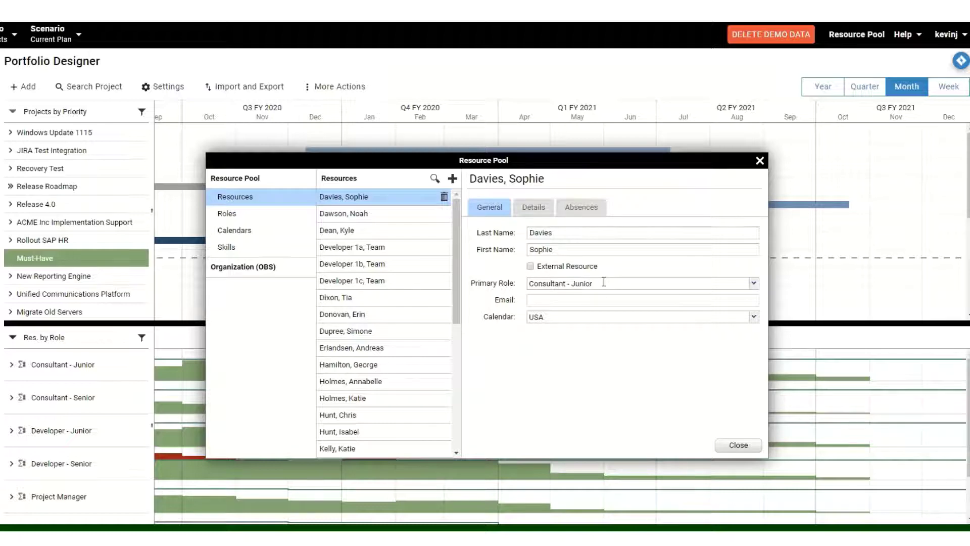
# Review the roles, calendars and skills defined in the Resource Pool
pyautogui.click(268, 217)
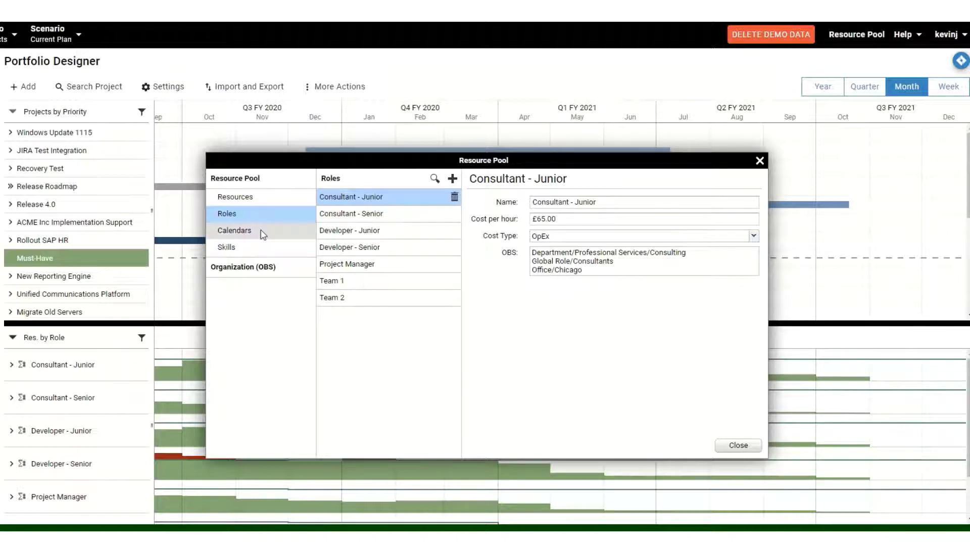
pyautogui.click(263, 232)
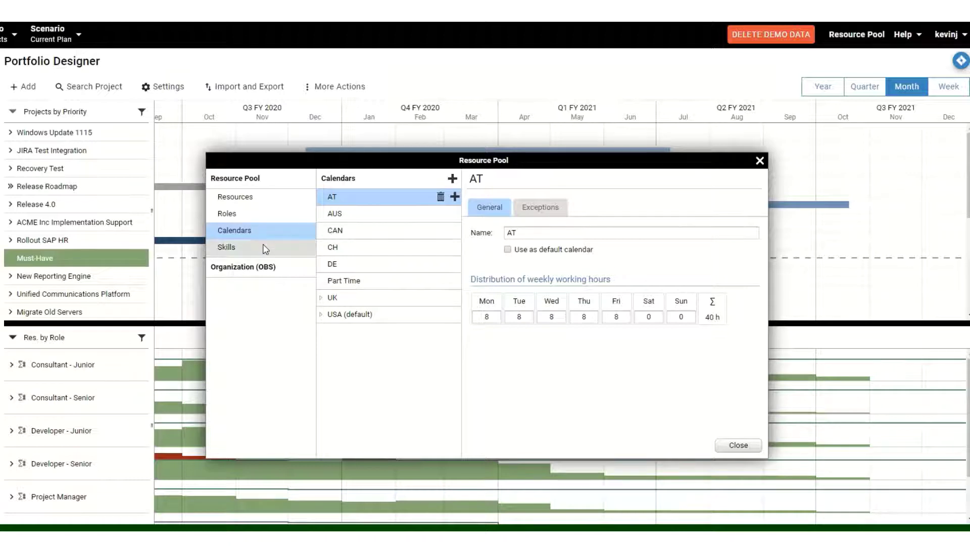
pyautogui.click(265, 248)
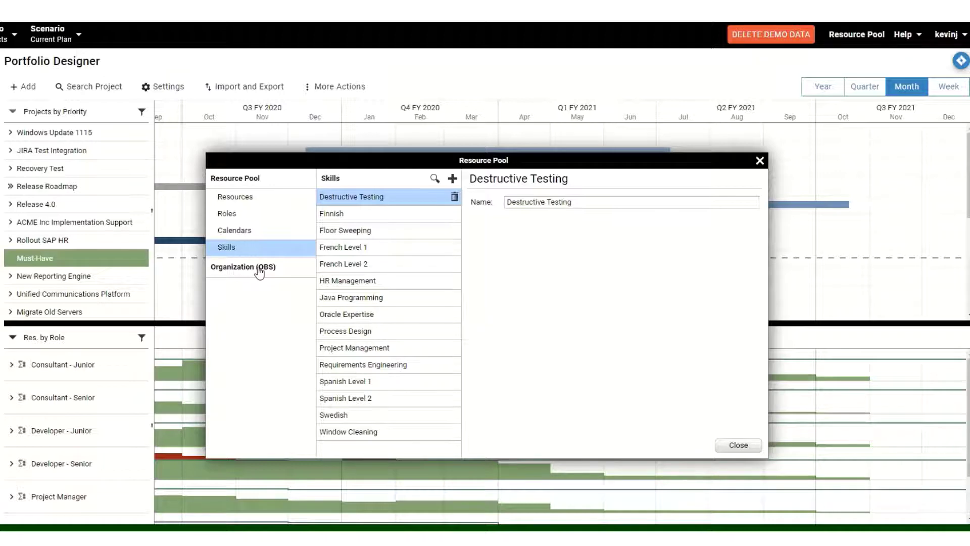
# Examine the Department and Professional Services levels of the organization breakdown structure, and close the Resource Pool
pyautogui.click(259, 267)
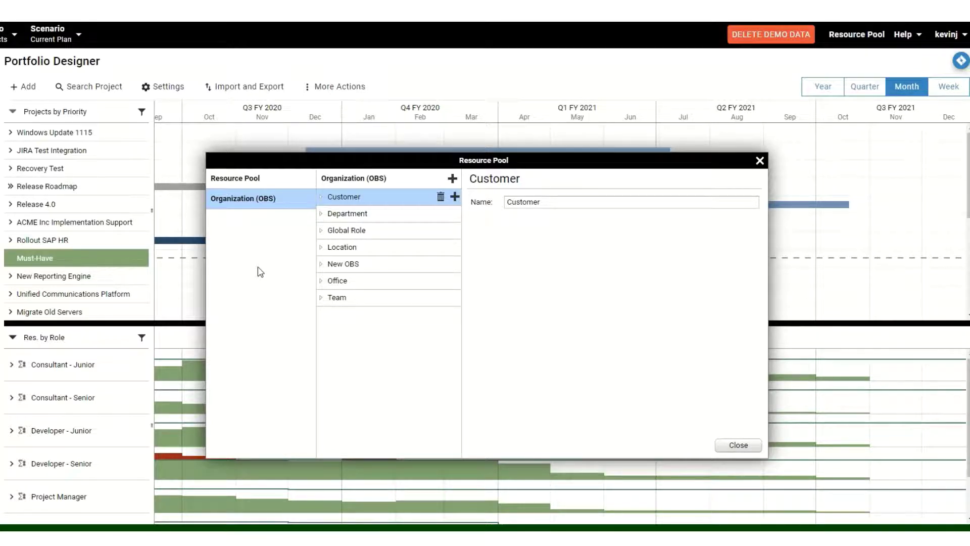
pyautogui.click(321, 214)
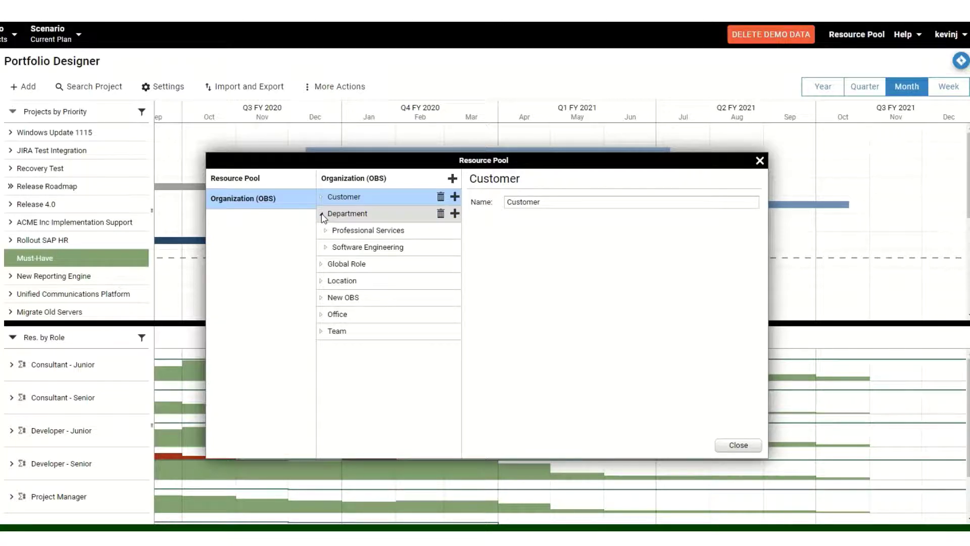
pyautogui.click(326, 231)
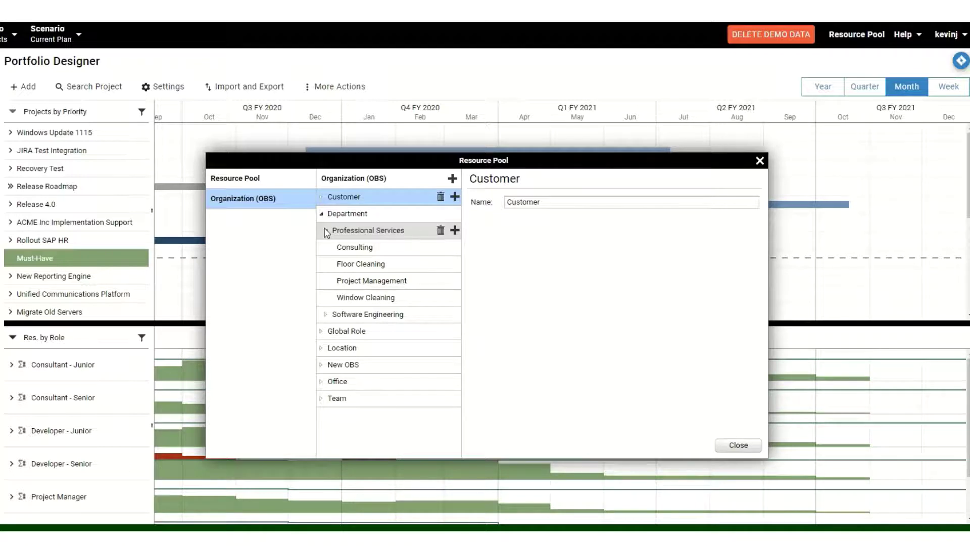
pyautogui.click(737, 446)
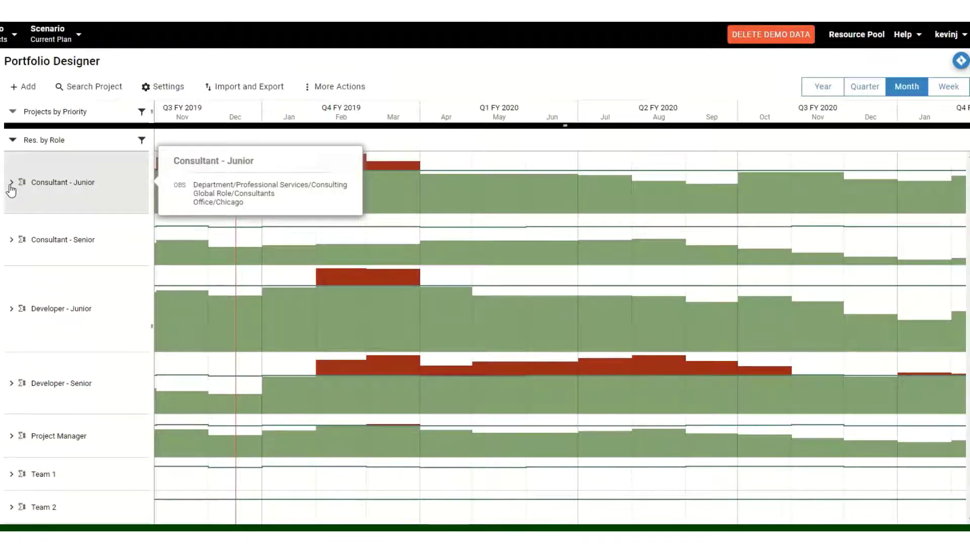
# Expand the Consultant - Junior role and examine the monthly capacity and allocation of its unstaffed row and individual resources
pyautogui.click(10, 183)
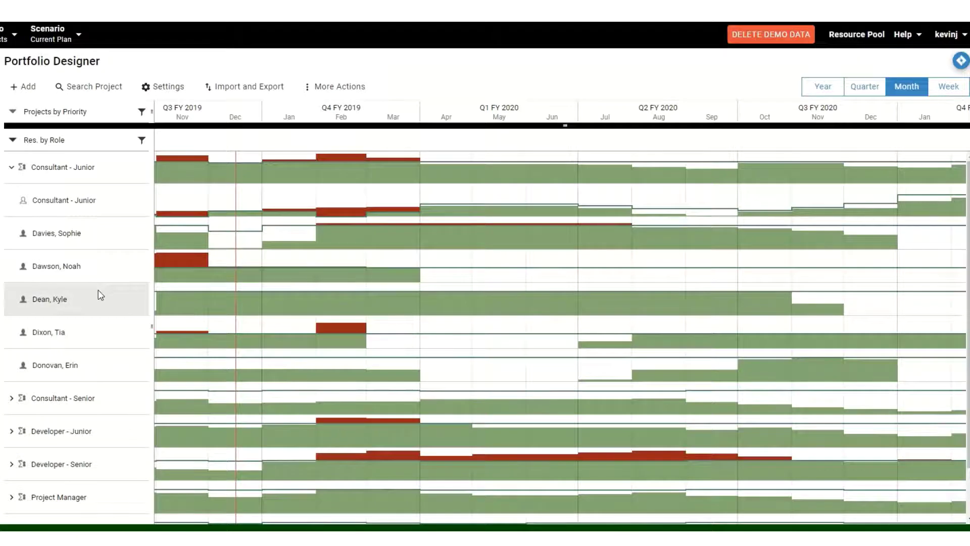
pyautogui.moveTo(97, 276)
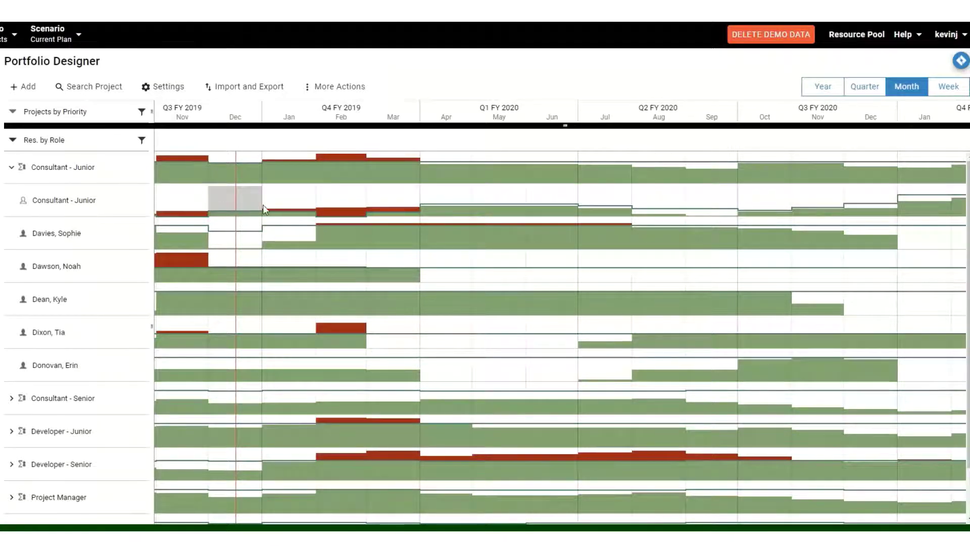
pyautogui.moveTo(292, 207)
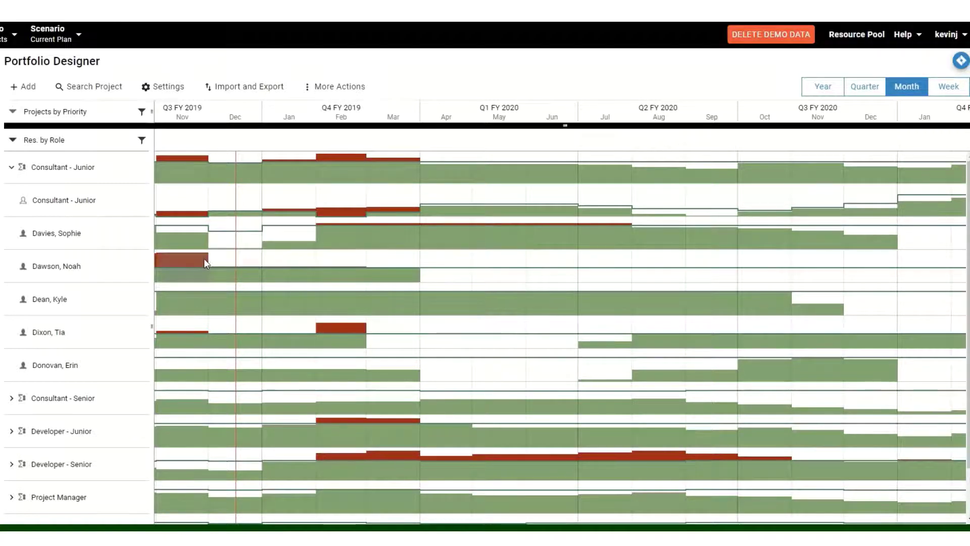
pyautogui.moveTo(194, 261)
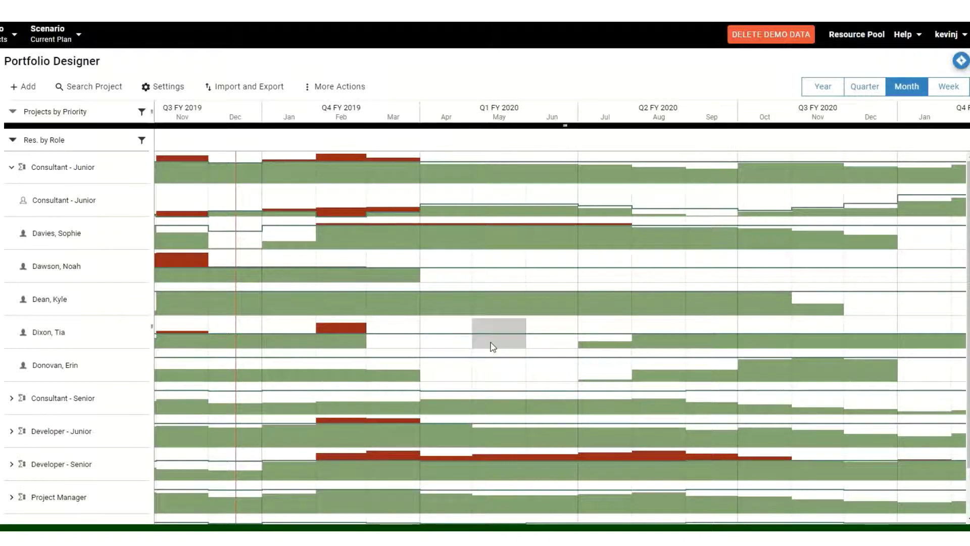
pyautogui.moveTo(493, 347)
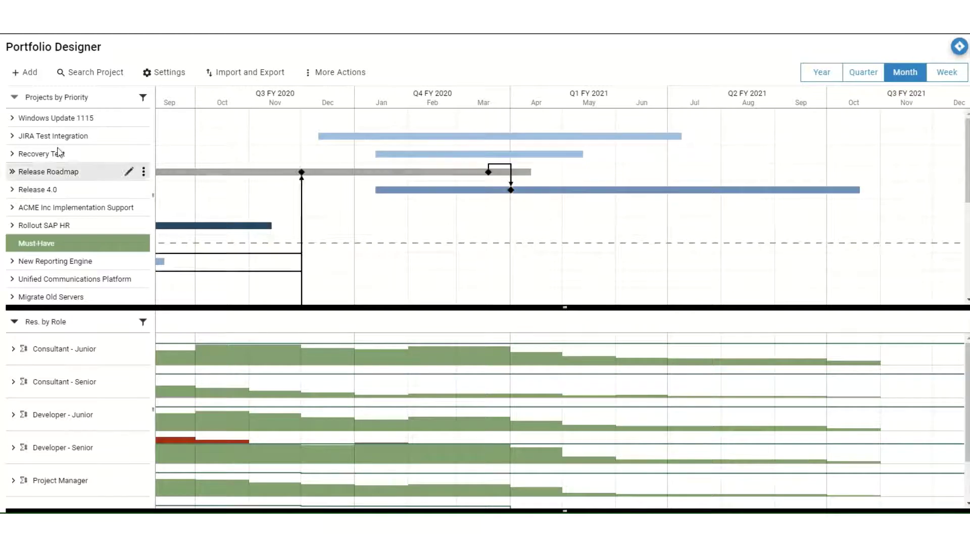
# Expand the JIRA Test Integration project and allocate the Consultant - Junior role to it
pyautogui.click(13, 137)
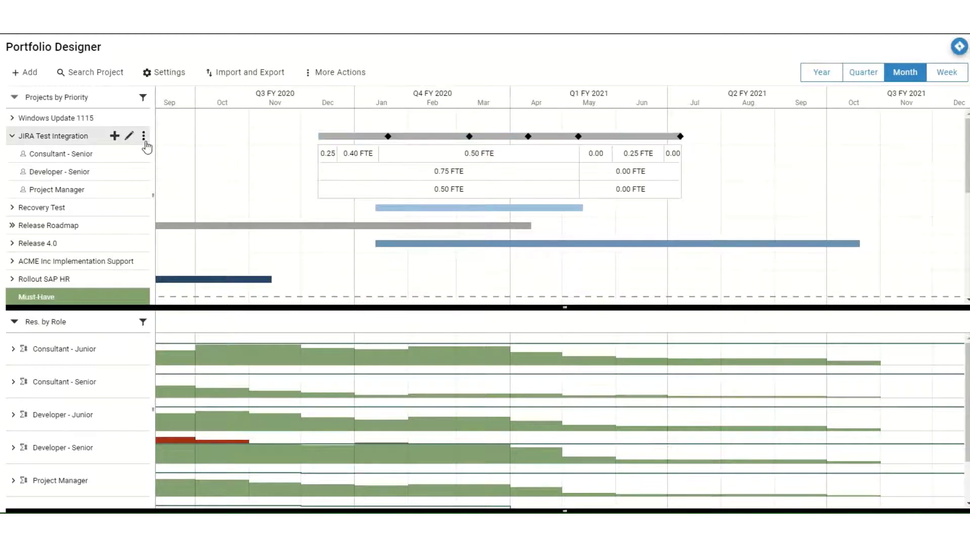
pyautogui.moveTo(122, 142)
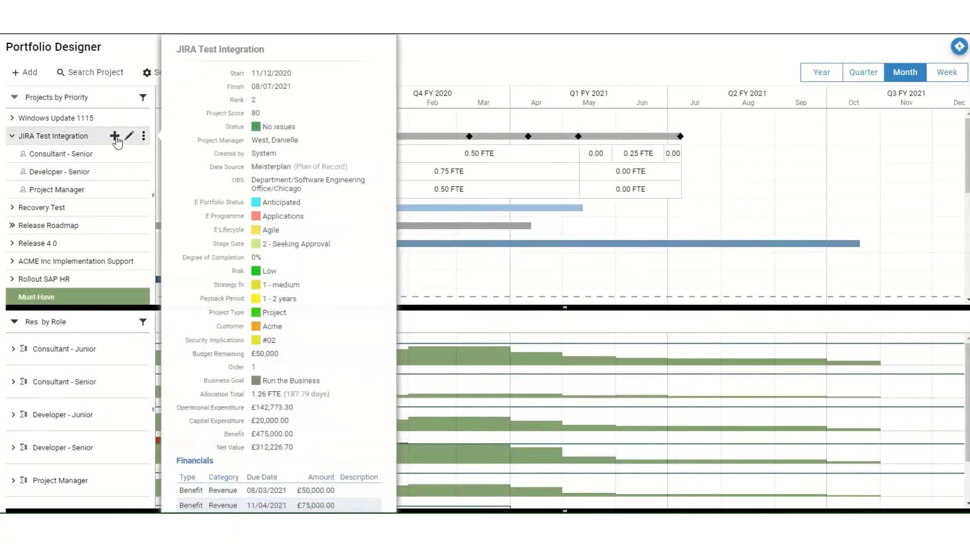
pyautogui.click(115, 137)
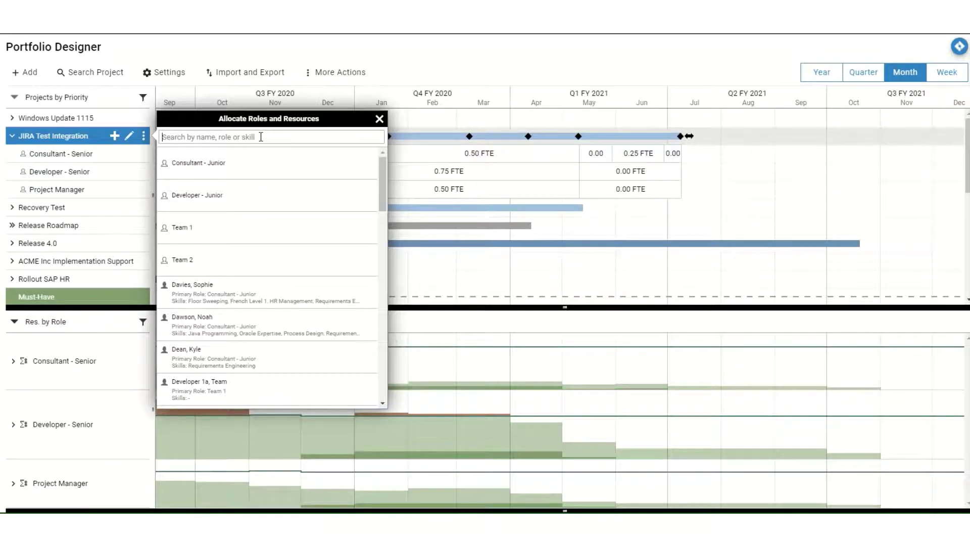
pyautogui.click(245, 167)
pyautogui.click(379, 120)
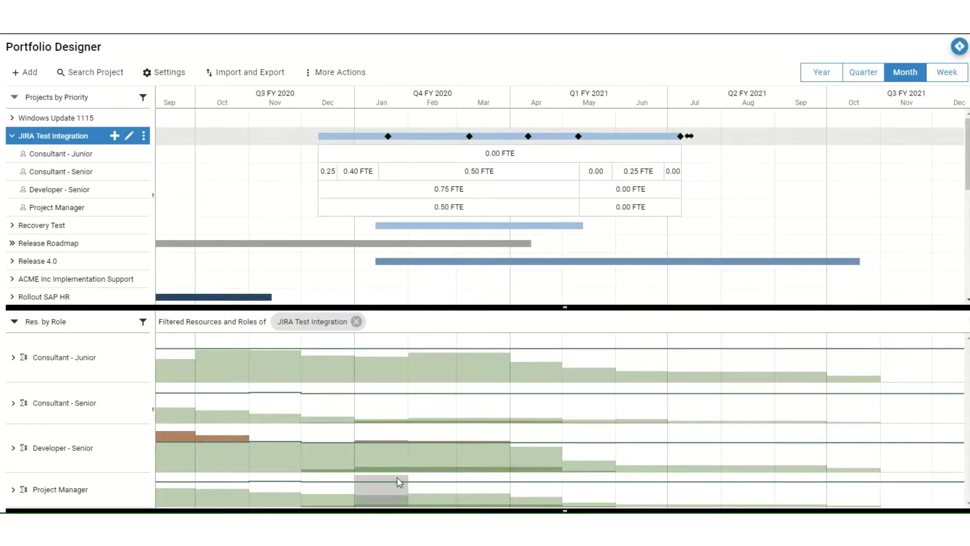
# Set the Consultant - Junior allocation on JIRA Test Integration to 1 FTE and check the role's monthly capacity
pyautogui.moveTo(399, 481)
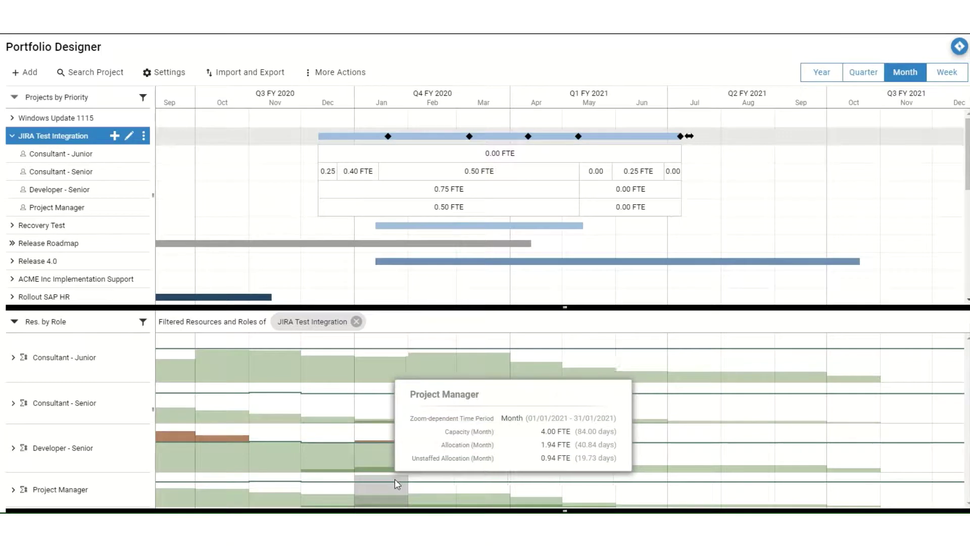
pyautogui.moveTo(374, 392)
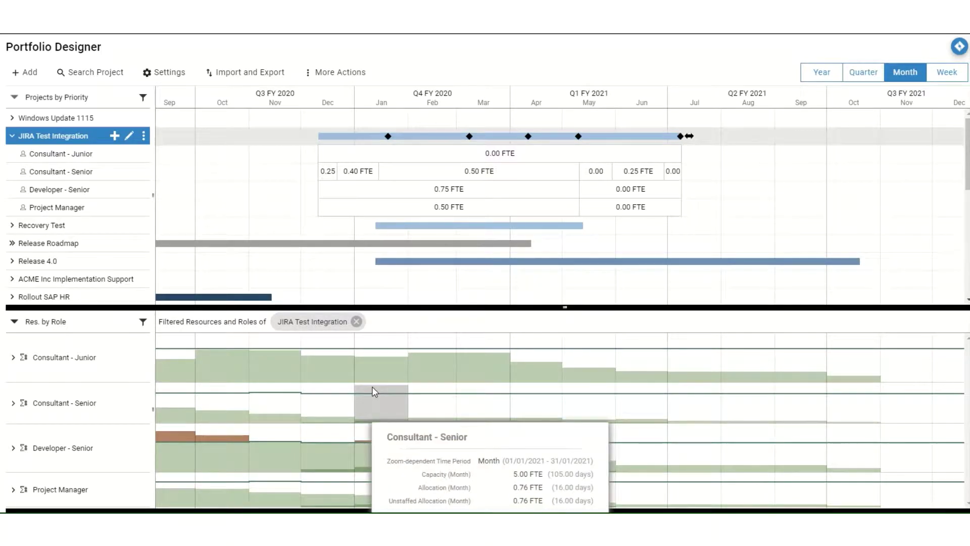
pyautogui.click(490, 153)
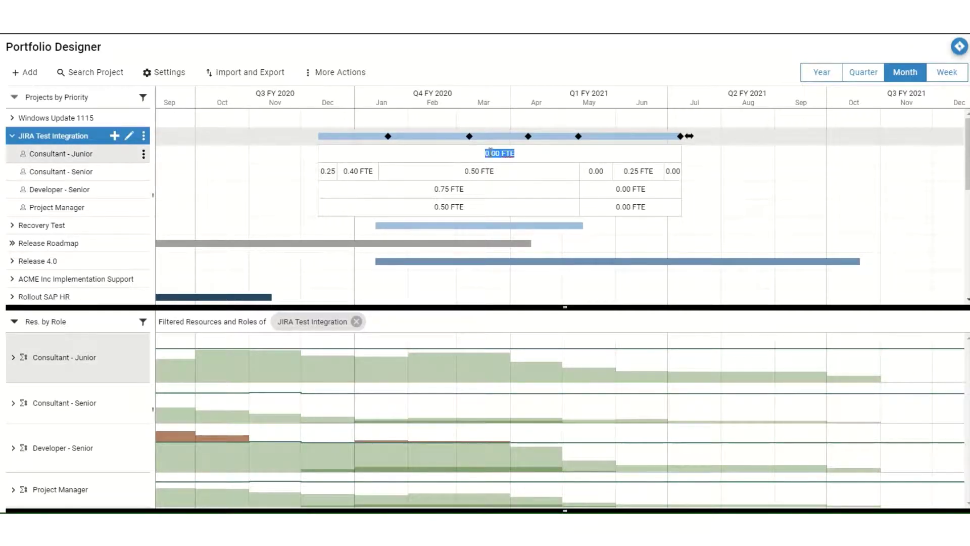
pyautogui.write('1')
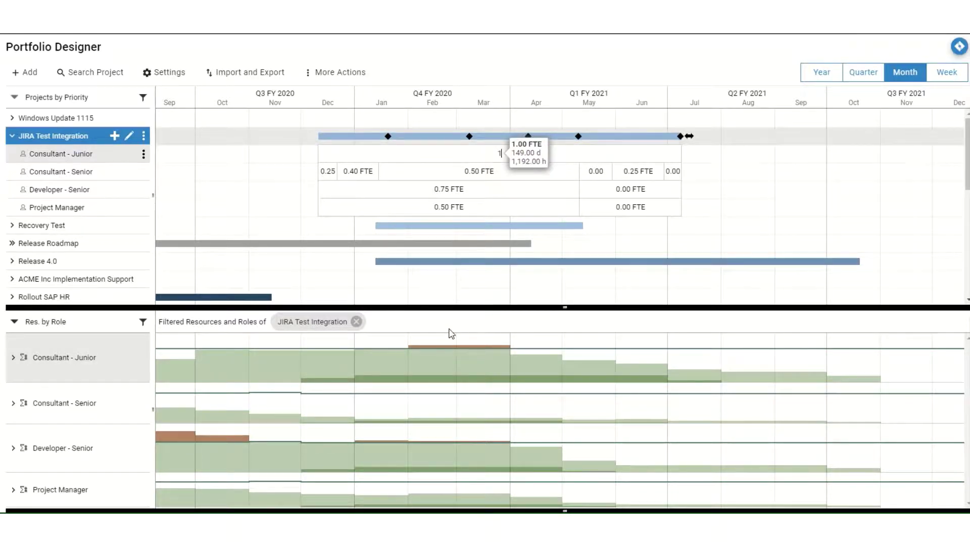
pyautogui.moveTo(425, 400)
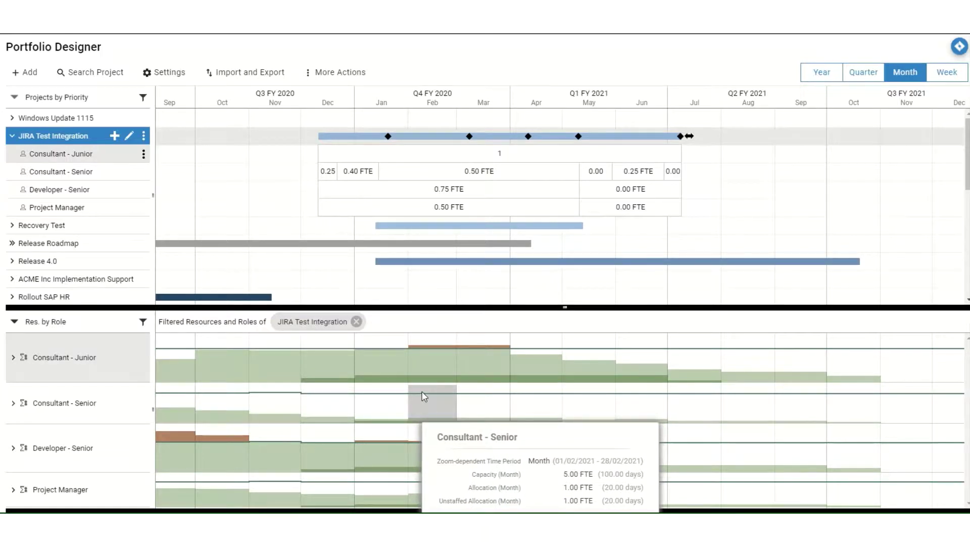
pyautogui.moveTo(418, 366)
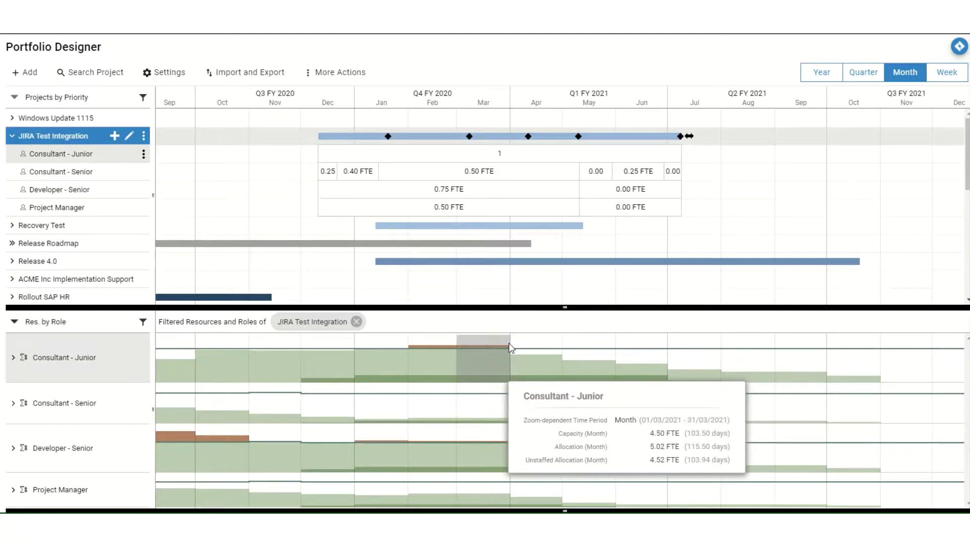
# Clear the Consultant - Junior allocation on JIRA Test Integration and switch the editing of allocations to Time Grid
pyautogui.press('BackSpace')
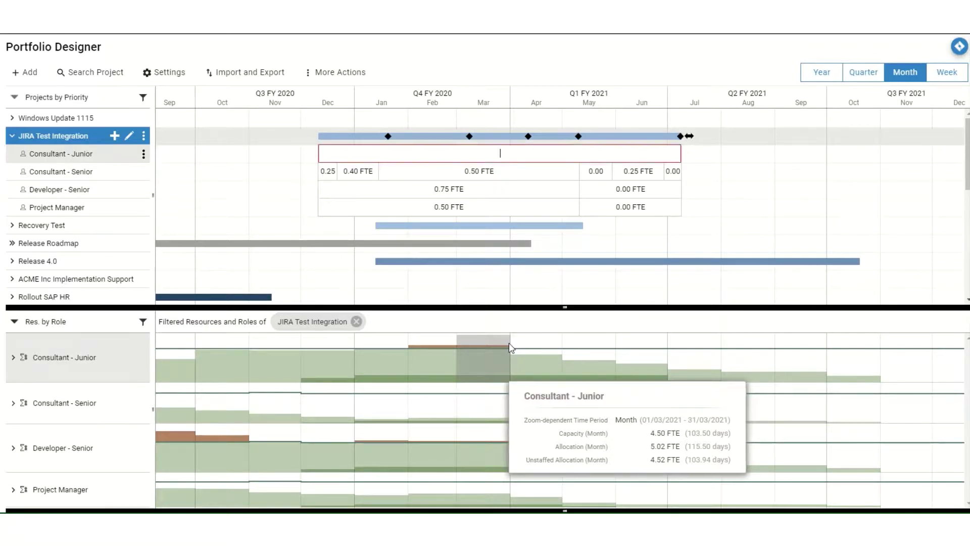
pyautogui.click(171, 76)
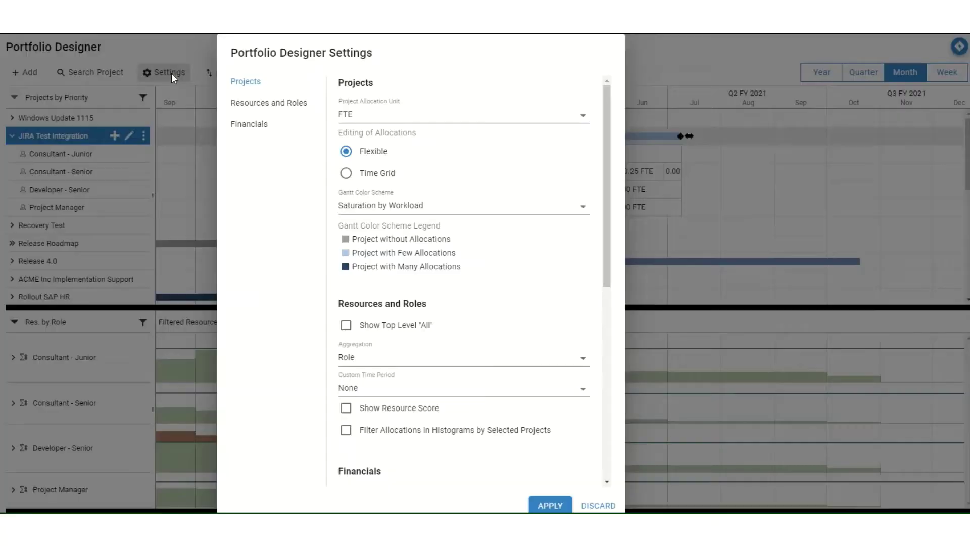
pyautogui.click(347, 175)
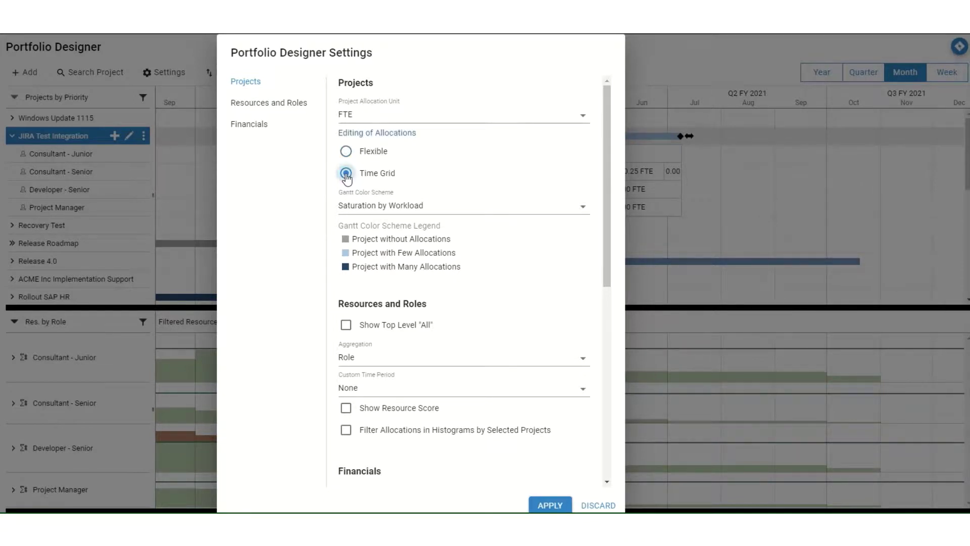
pyautogui.click(554, 505)
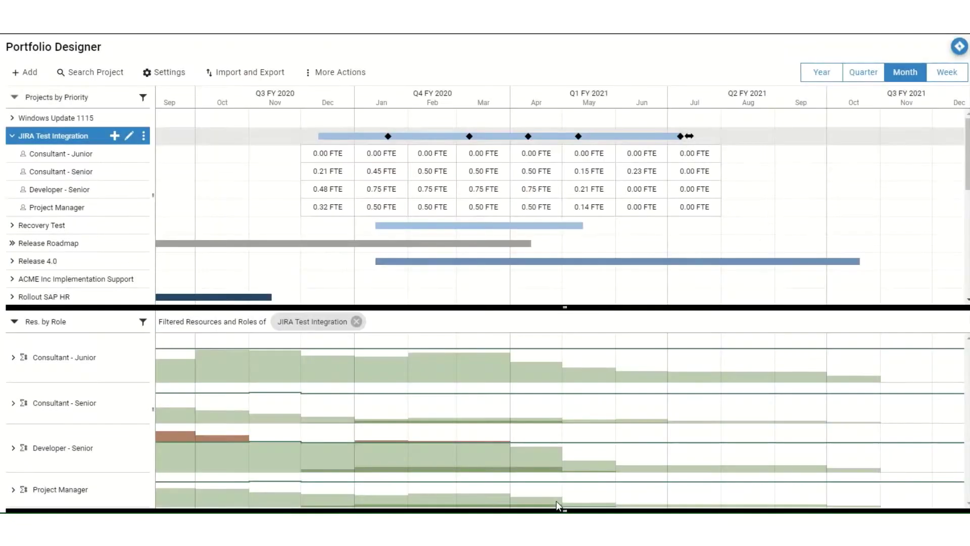
# Allocate Consultant - Junior to JIRA Test Integration with 6d in March and 4 in April
pyautogui.moveTo(546, 342)
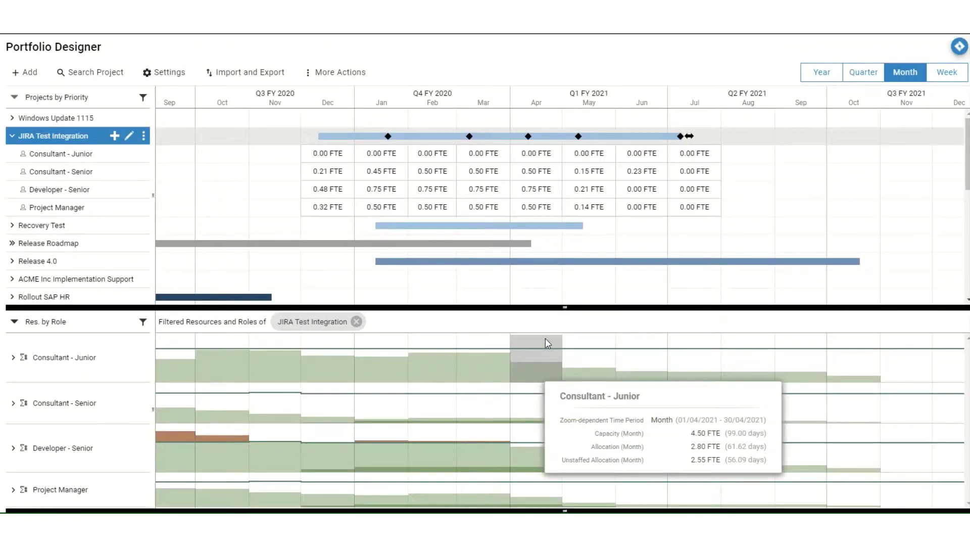
pyautogui.click(477, 154)
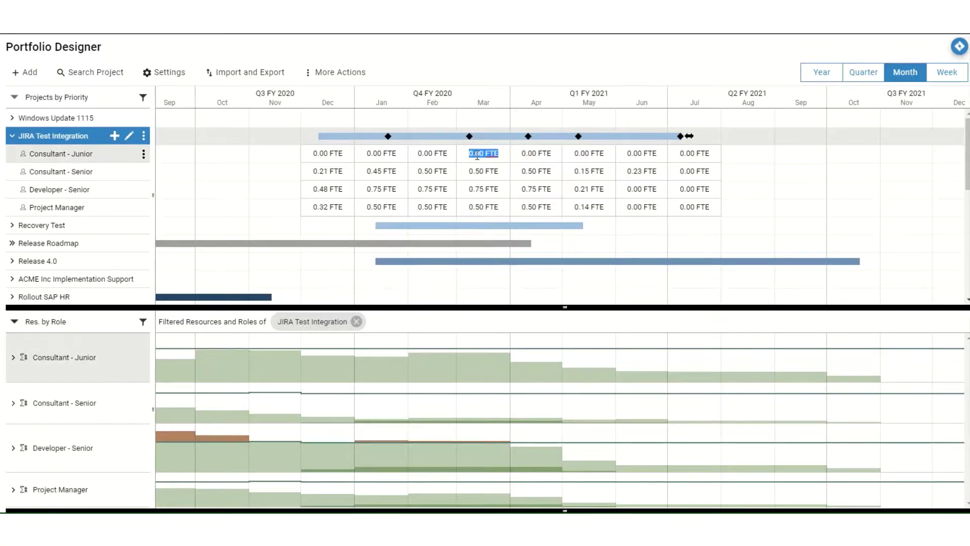
pyautogui.write('6')
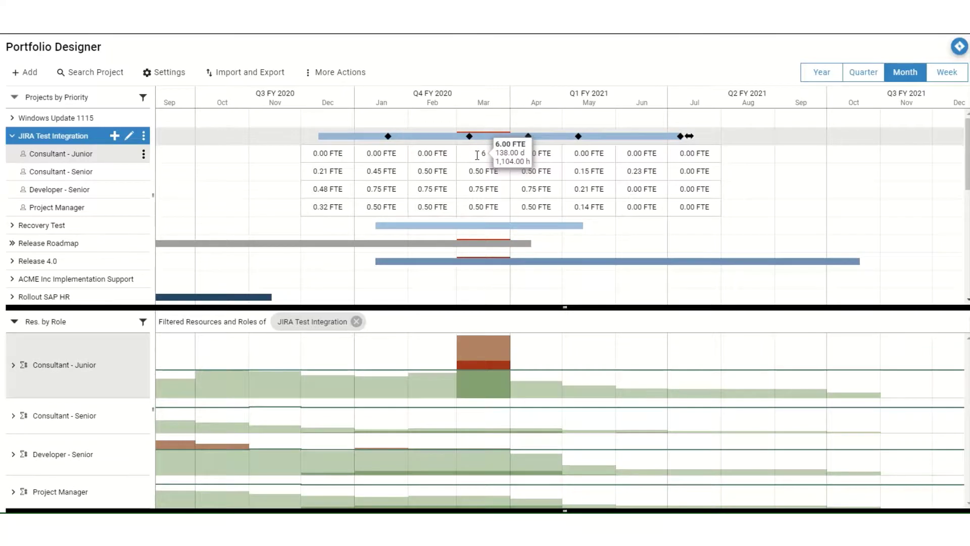
pyautogui.write('d')
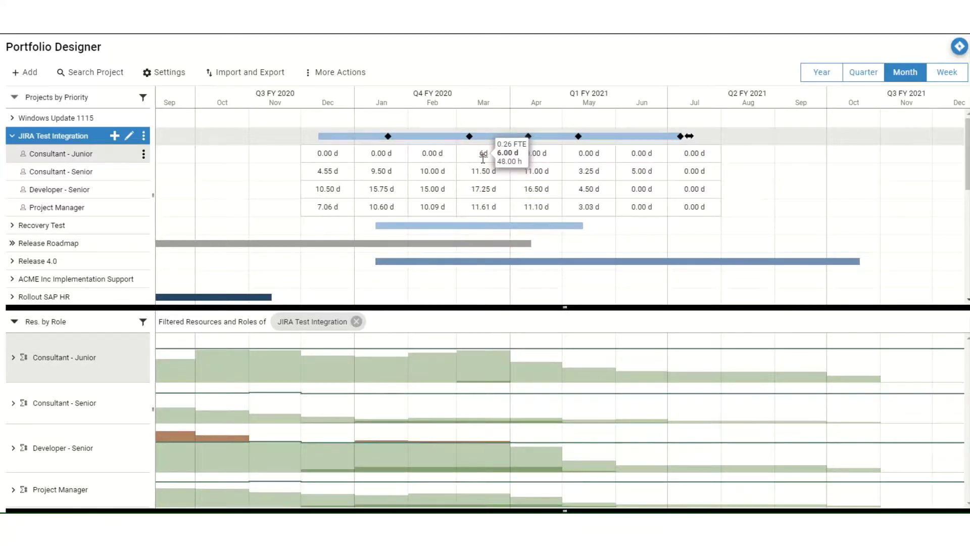
pyautogui.click(545, 153)
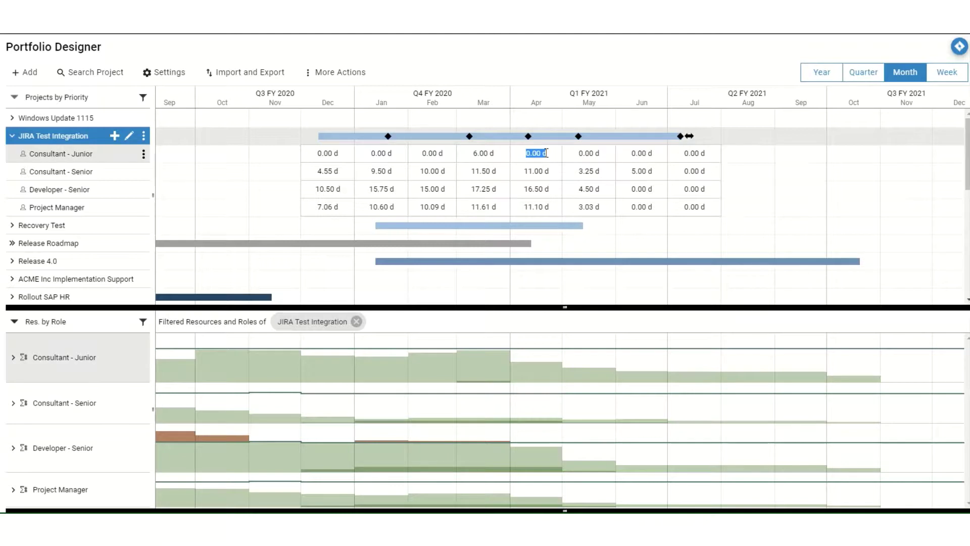
pyautogui.write('4')
pyautogui.click(597, 249)
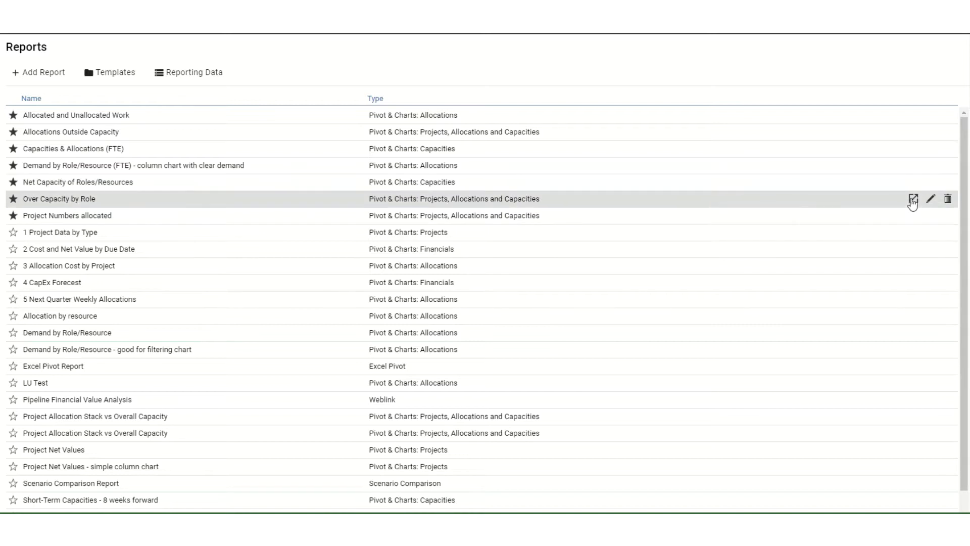
# Open the Over Capacity by Role report and expand FY 2020 into quarters and Developer - Senior into its projects
pyautogui.click(913, 199)
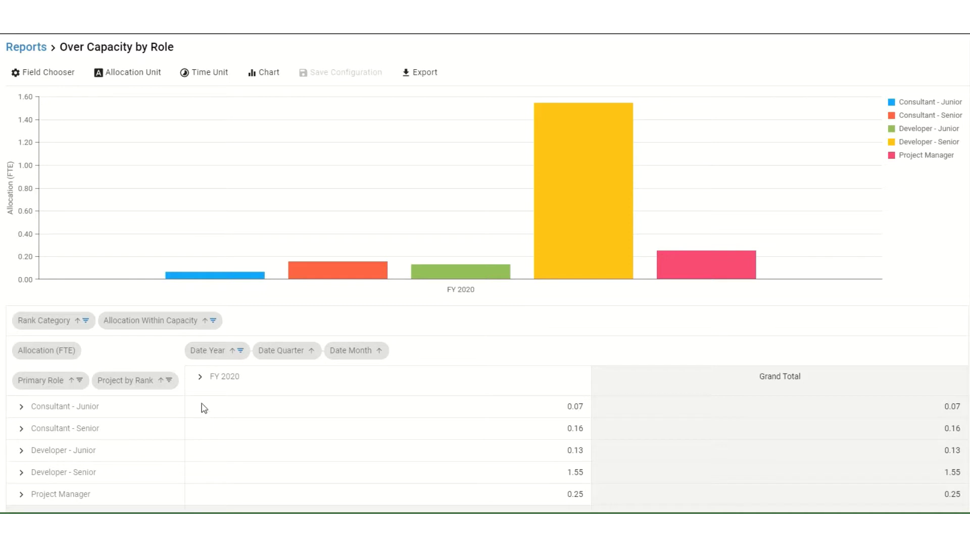
pyautogui.click(200, 377)
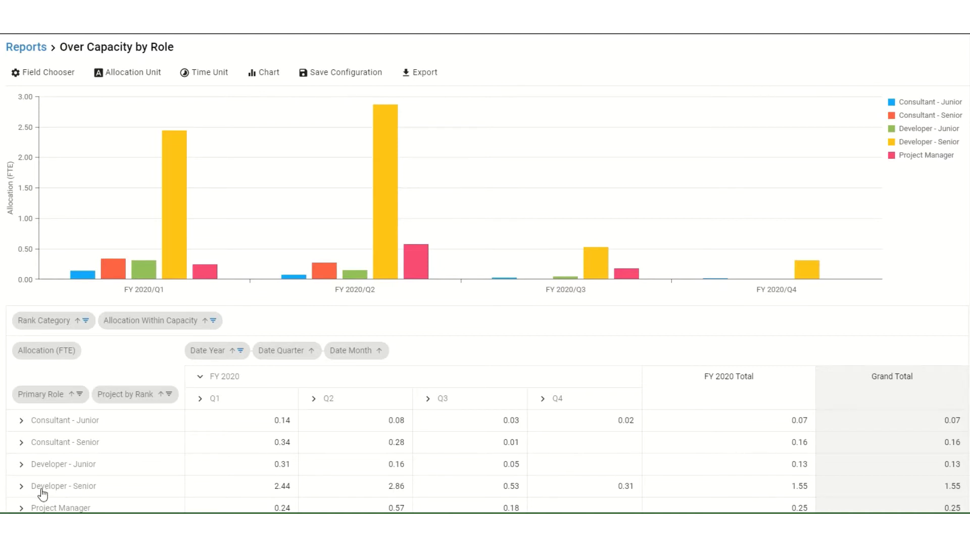
pyautogui.click(22, 486)
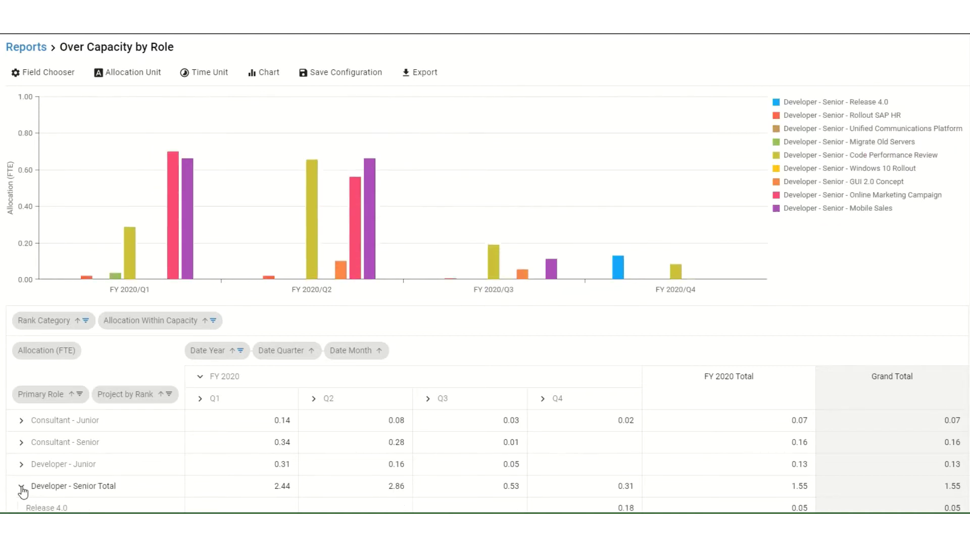